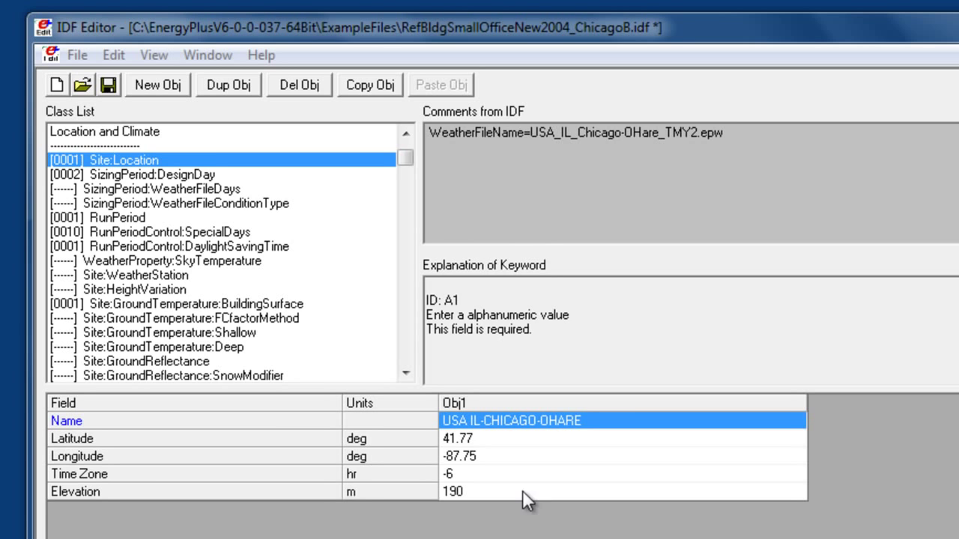
# Step: List the SizingPeriod:DesignDay objects: Chicago annual heating 99.6% and annual cooling .4% days
pyautogui.click(149, 175)
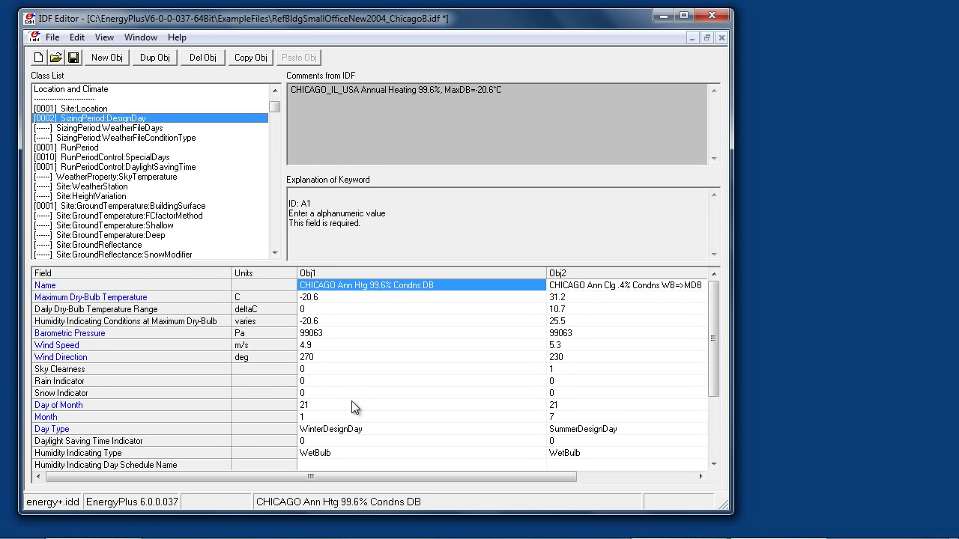
# Step: Compare the Sky Clearness values of the heating and cooling design days, scrolling the grid
pyautogui.click(312, 371)
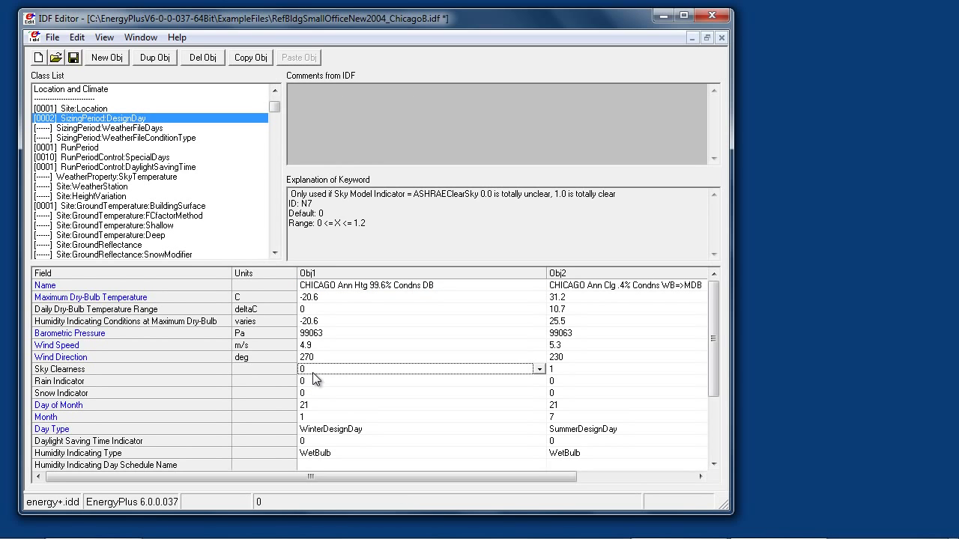
pyautogui.click(578, 368)
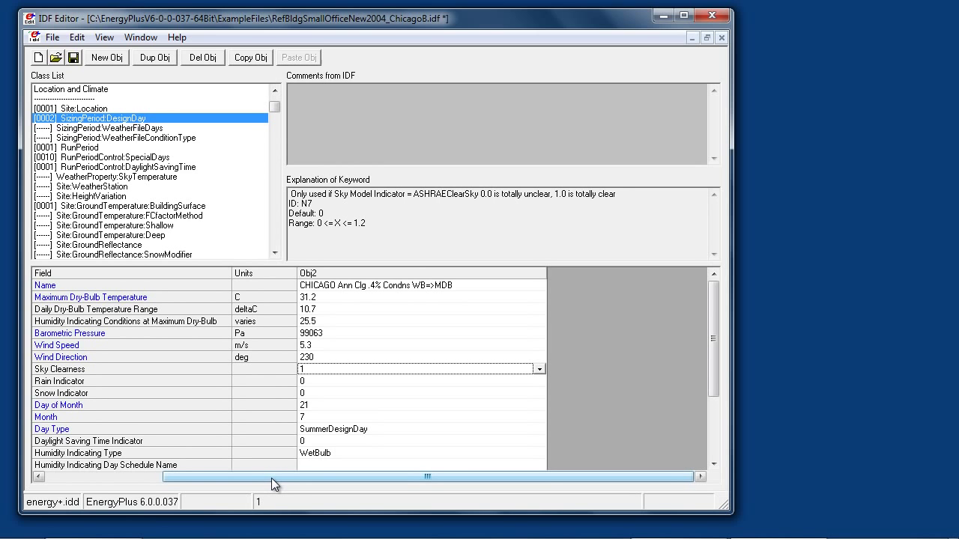
pyautogui.moveTo(271, 478); pyautogui.dragTo(154, 478)
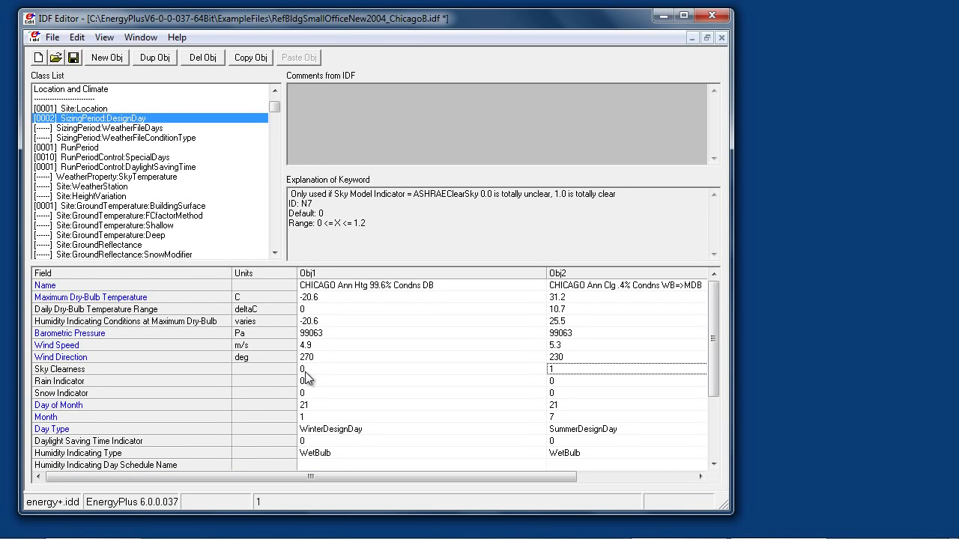
pyautogui.click(305, 371)
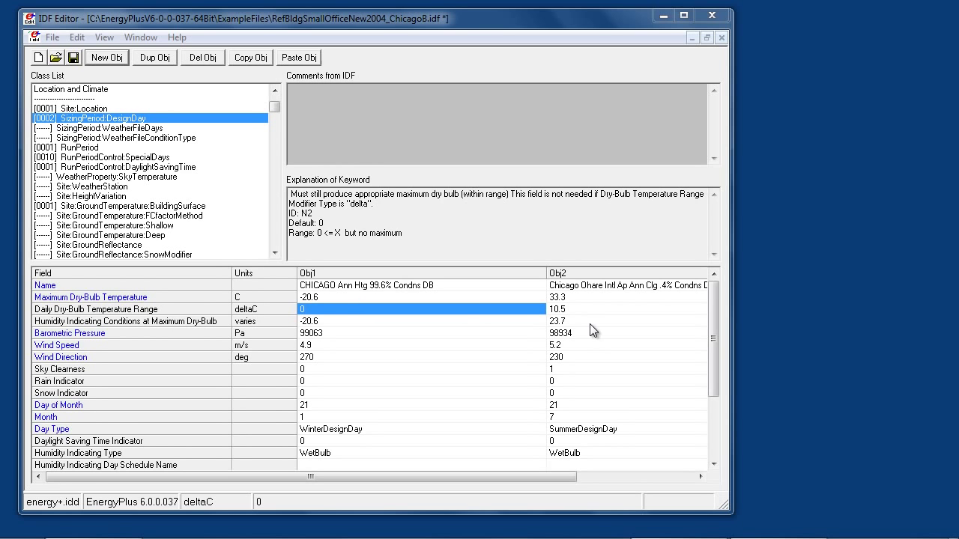
# Step: Check the cooling day's name, then open the Design Day file USA_IL_Chicago-OHare.Intl.AP.725300_TMY3.ddy
pyautogui.click(667, 288)
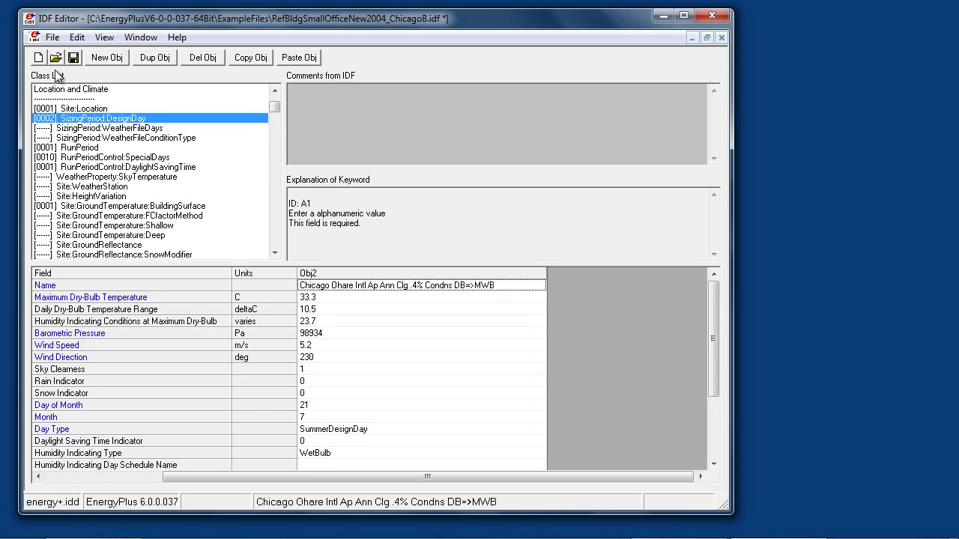
pyautogui.click(55, 58)
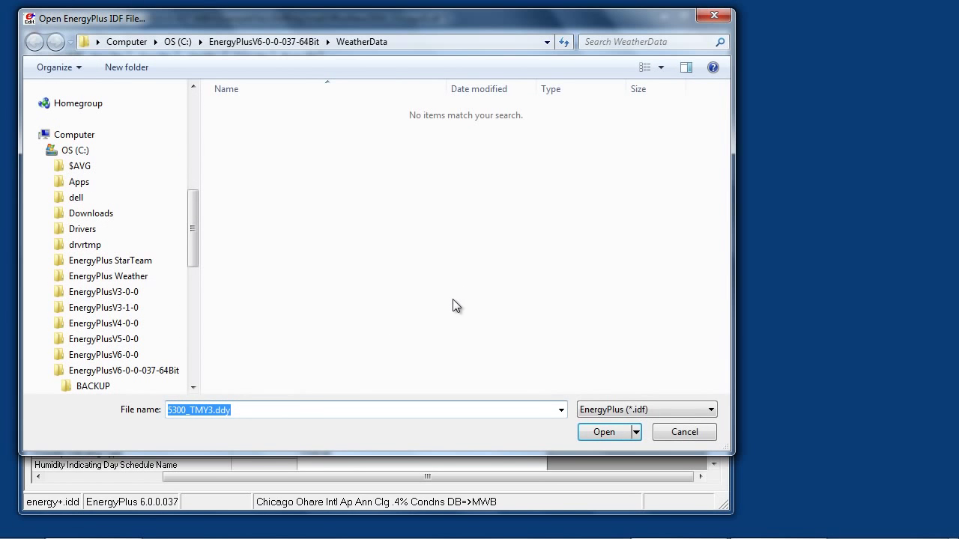
pyautogui.click(599, 410)
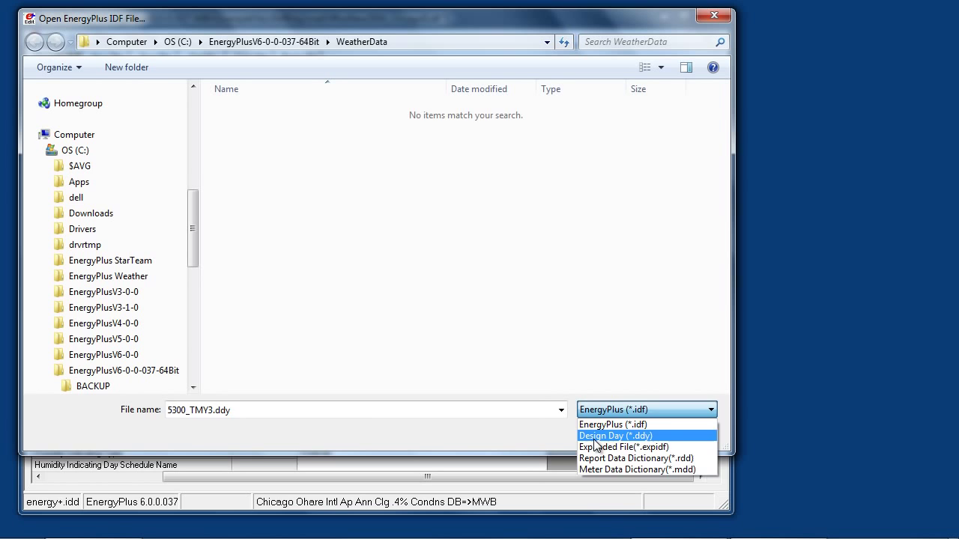
pyautogui.click(603, 436)
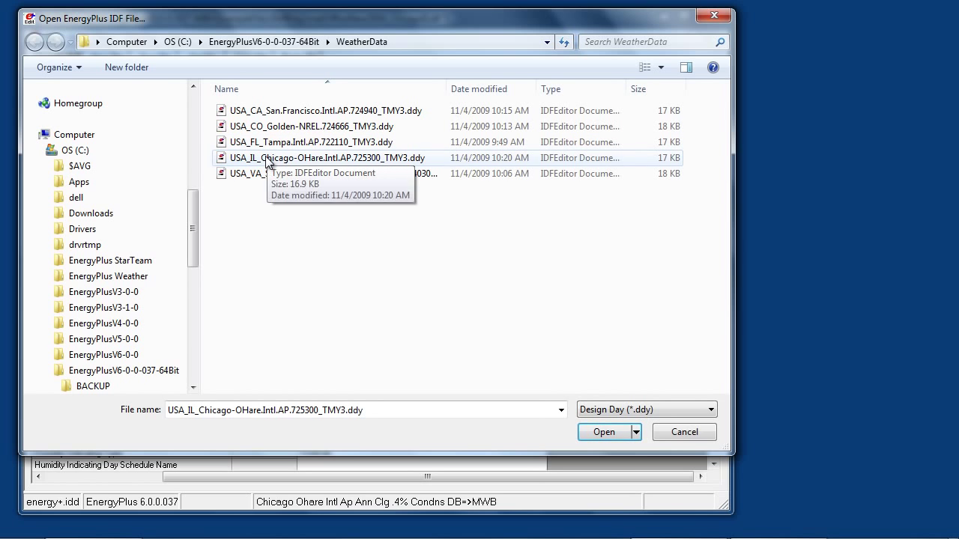
pyautogui.click(267, 161)
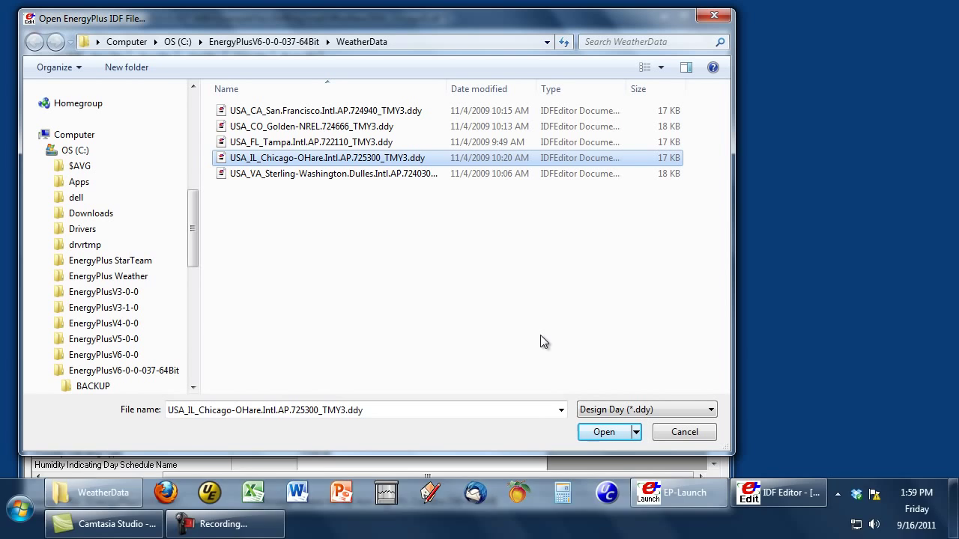
pyautogui.click(599, 432)
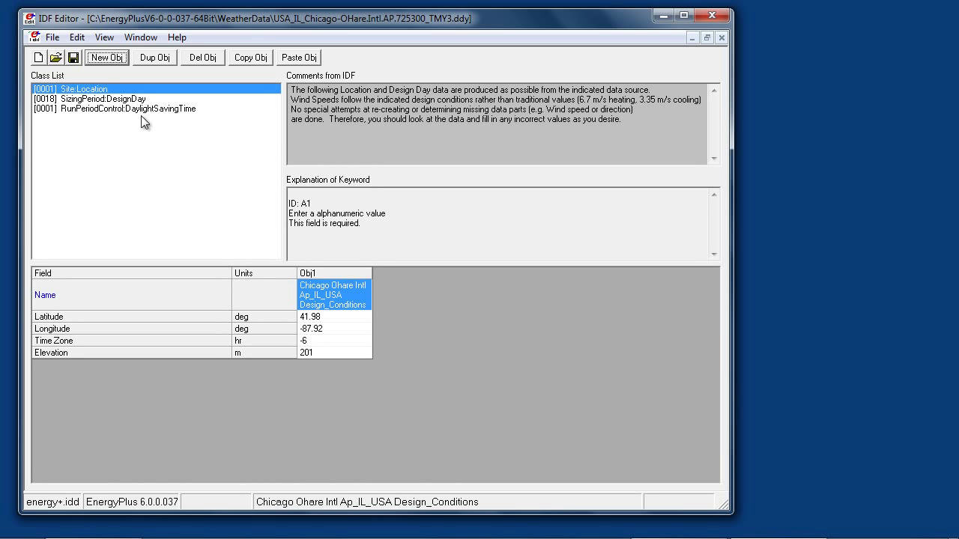
# Step: Browse the DDY file's 18 design days and its daylight saving object
pyautogui.click(73, 99)
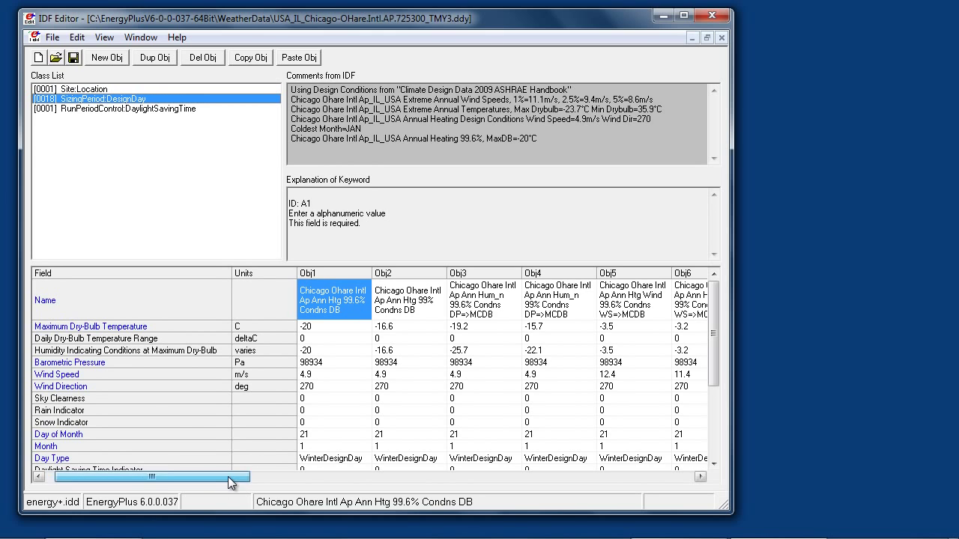
pyautogui.click(291, 478)
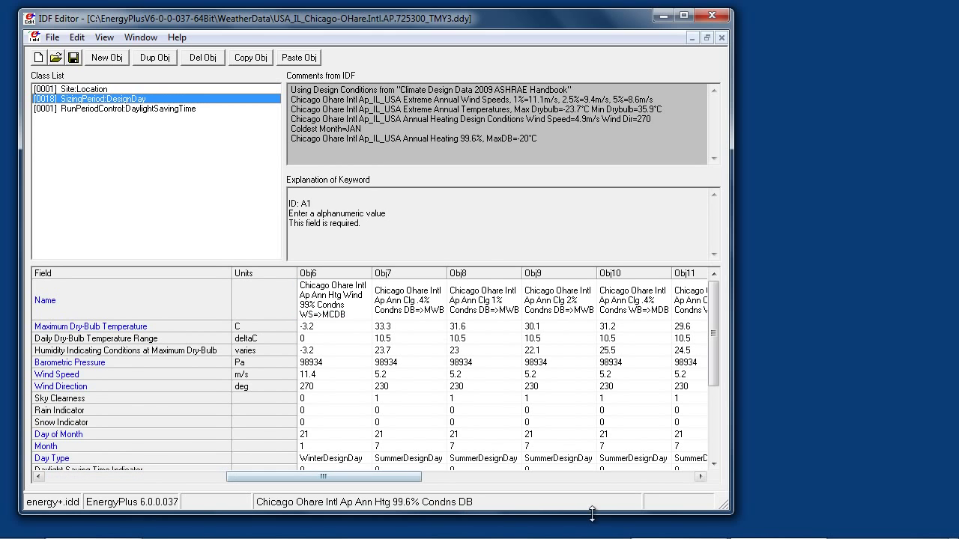
pyautogui.click(599, 475)
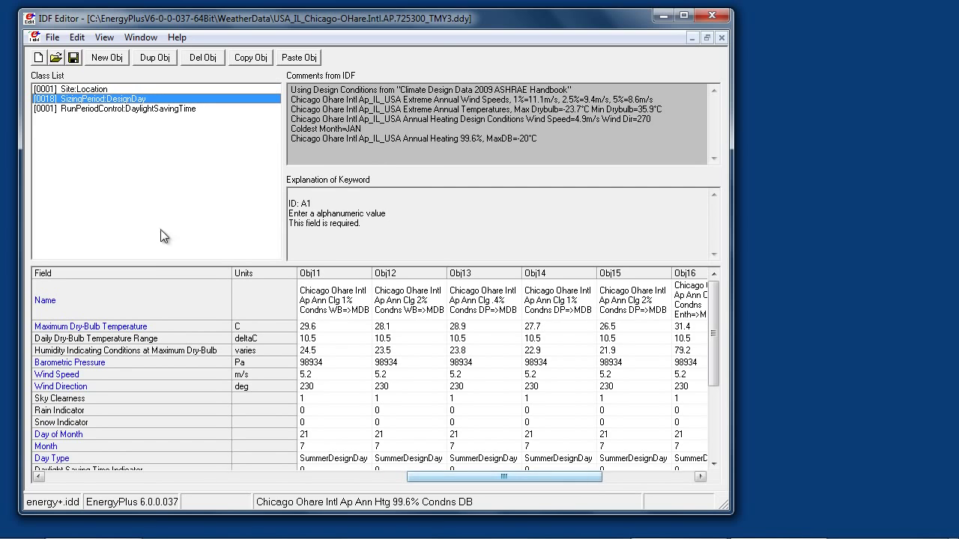
pyautogui.click(123, 109)
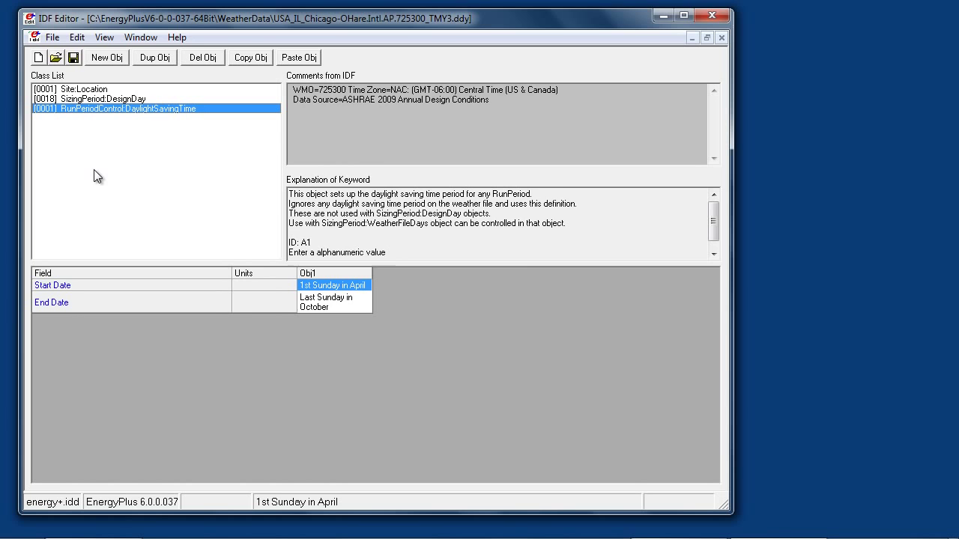
pyautogui.press('Up')
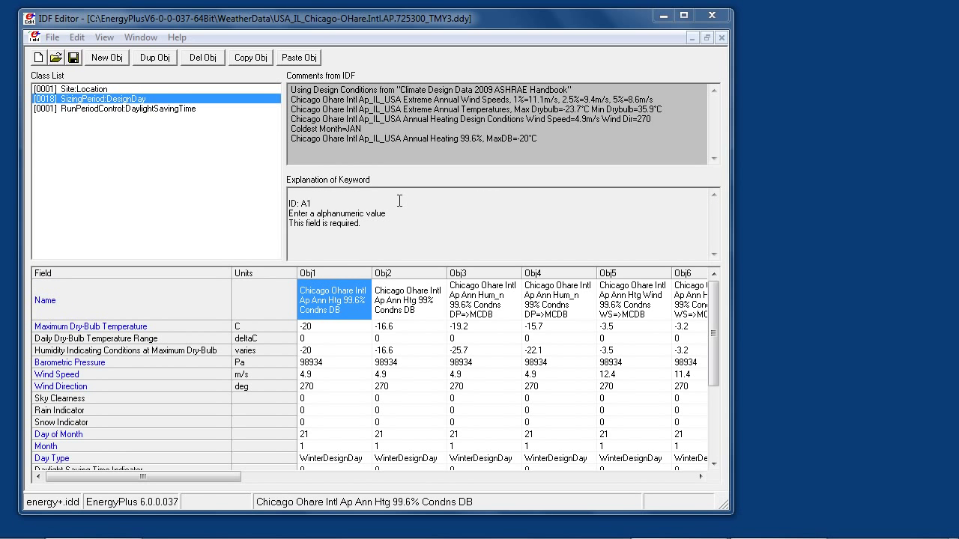
# Step: Copy the Ann Htg 99% Condns DB design day into RefBldgSmallOfficeNew2004_ChicagoB.idf
pyautogui.click(406, 275)
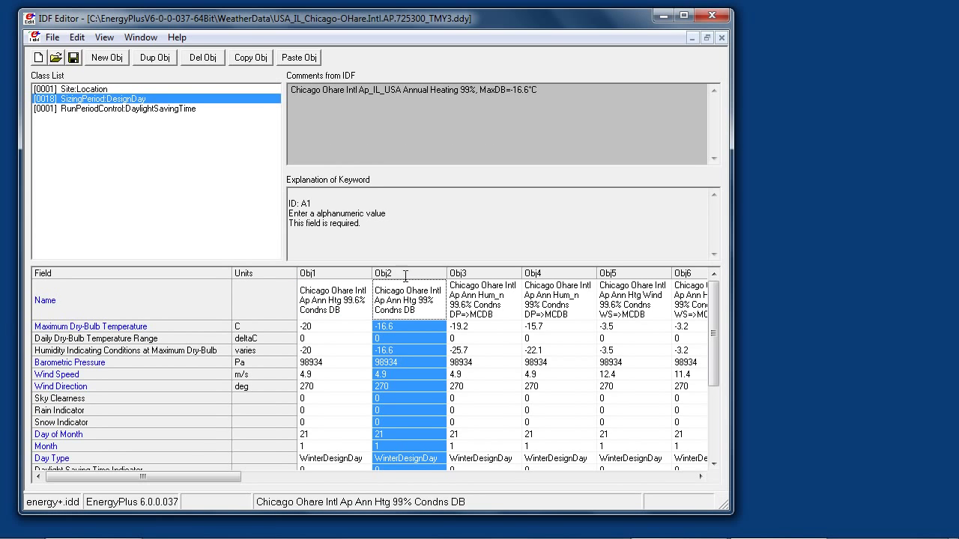
pyautogui.click(249, 59)
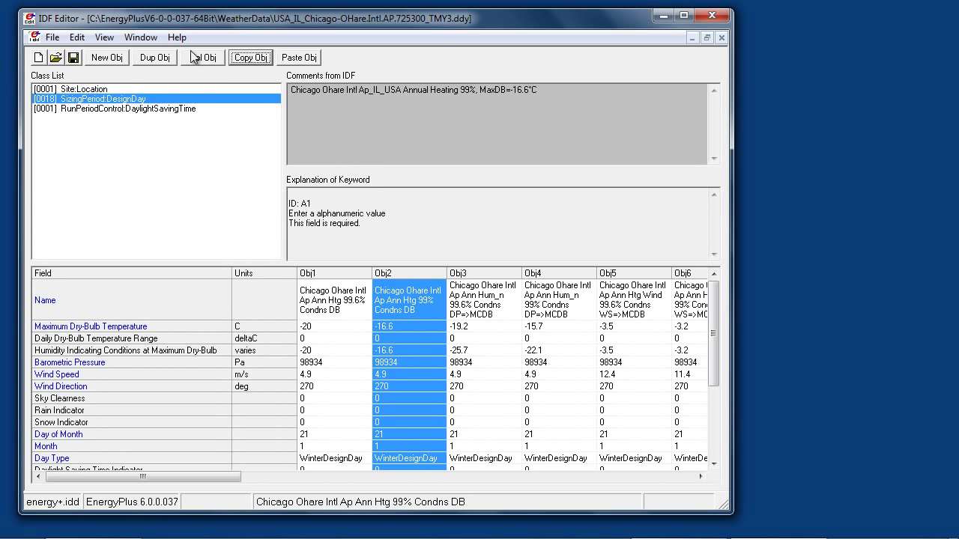
pyautogui.click(137, 39)
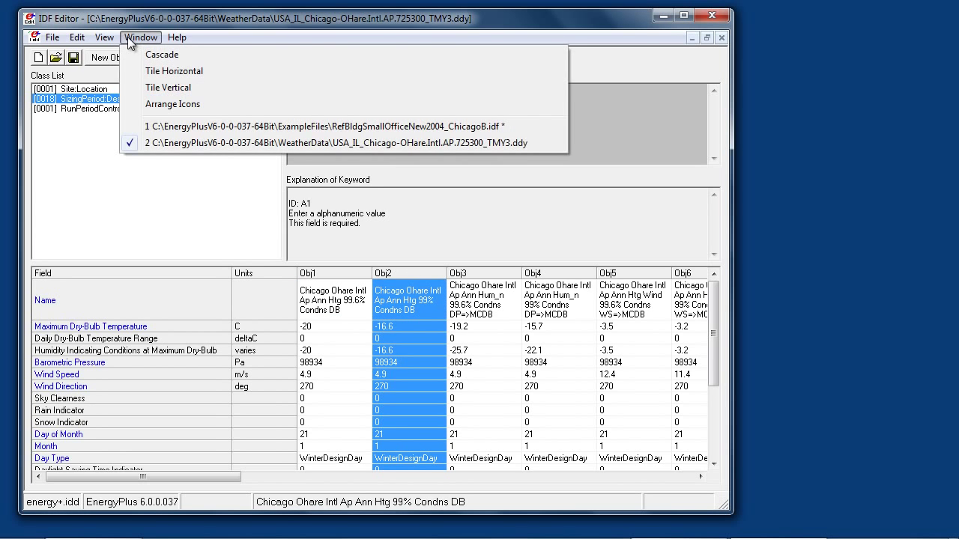
pyautogui.click(158, 136)
pyautogui.click(310, 59)
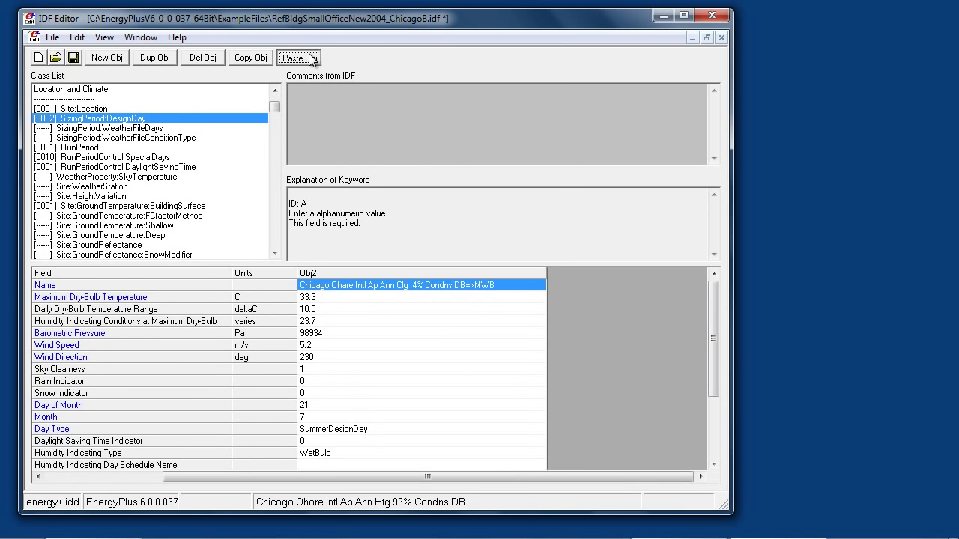
# Step: Pass the WeatherFileDays and WeatherFileConditionType classes to show RunPeriod: 1/1 to 12/31, Sunday start
pyautogui.click(83, 129)
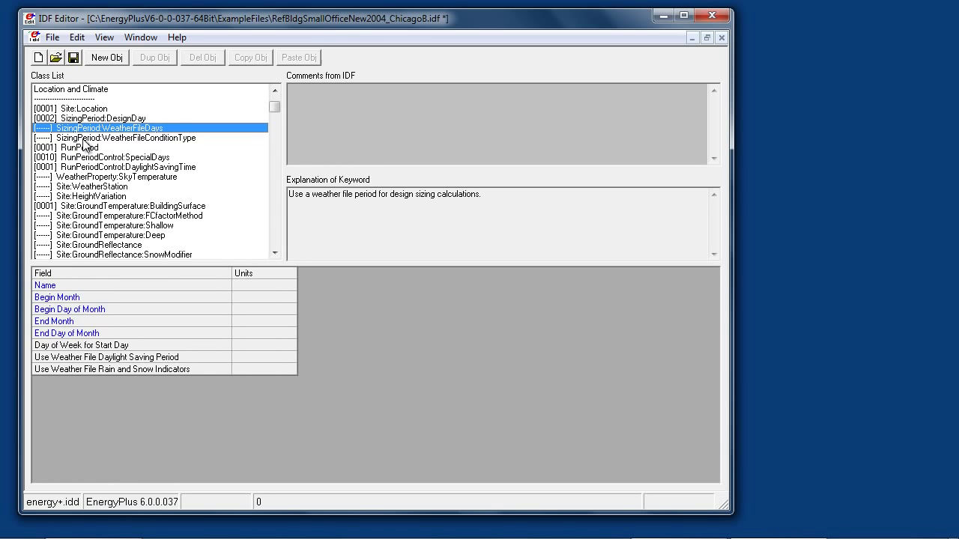
pyautogui.click(85, 139)
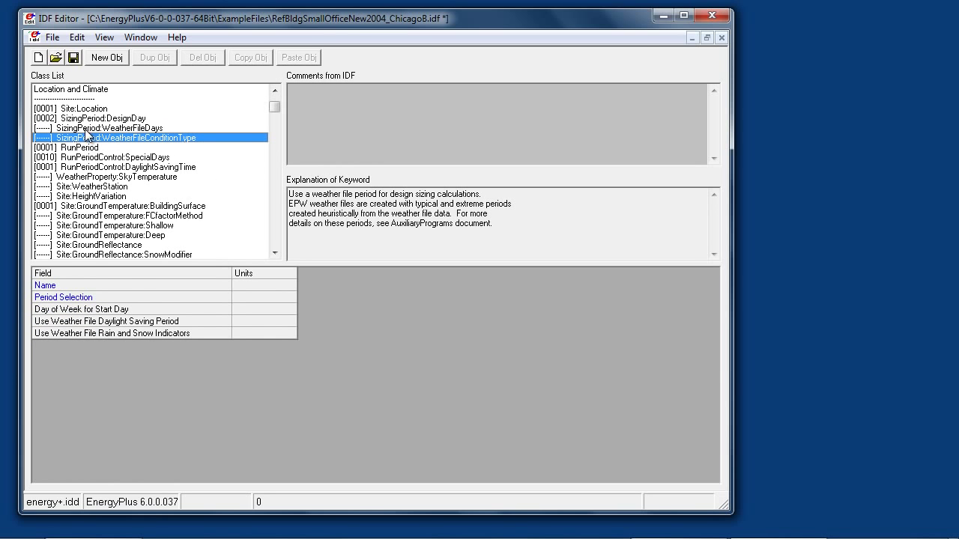
pyautogui.click(90, 150)
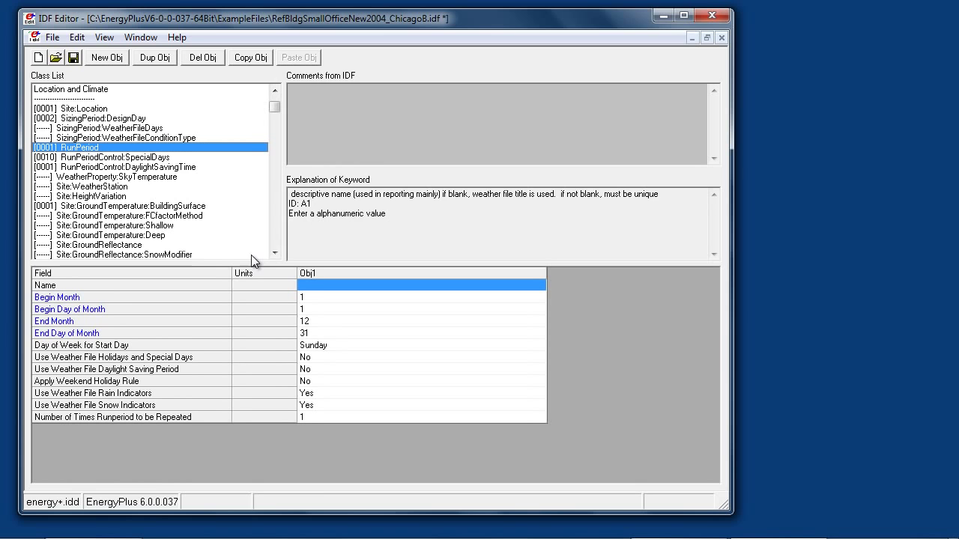
# Step: Check New Years Day's Holiday type and duration, then show daylight saving from March to November
pyautogui.click(78, 158)
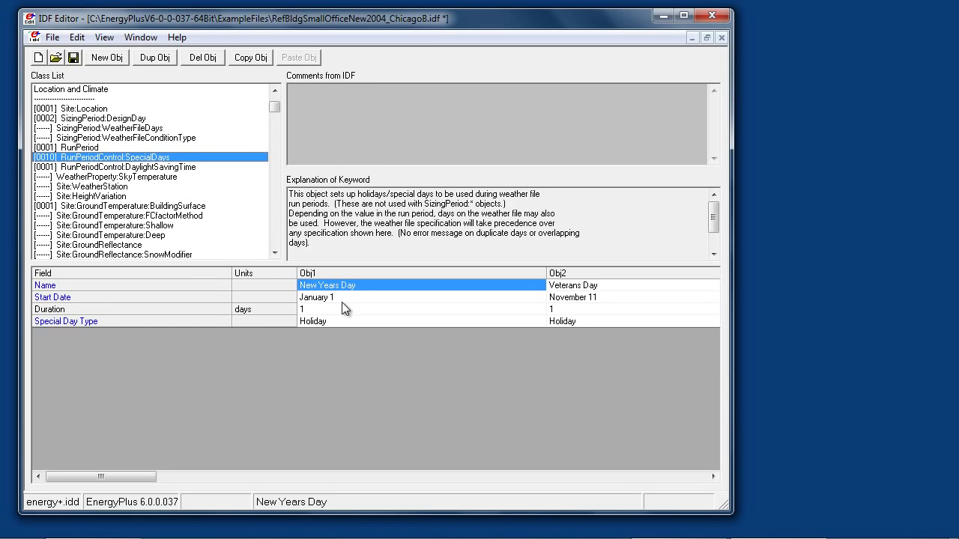
pyautogui.click(341, 321)
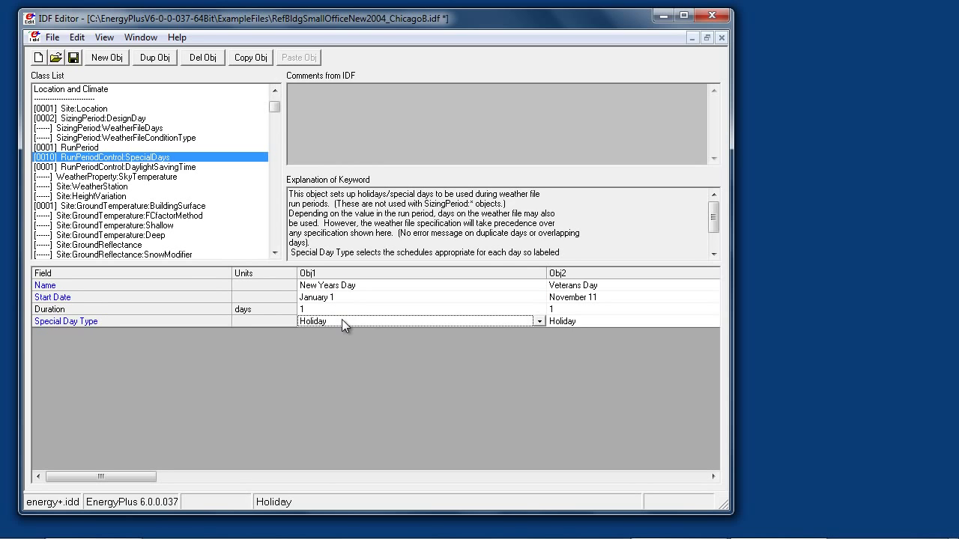
pyautogui.click(539, 321)
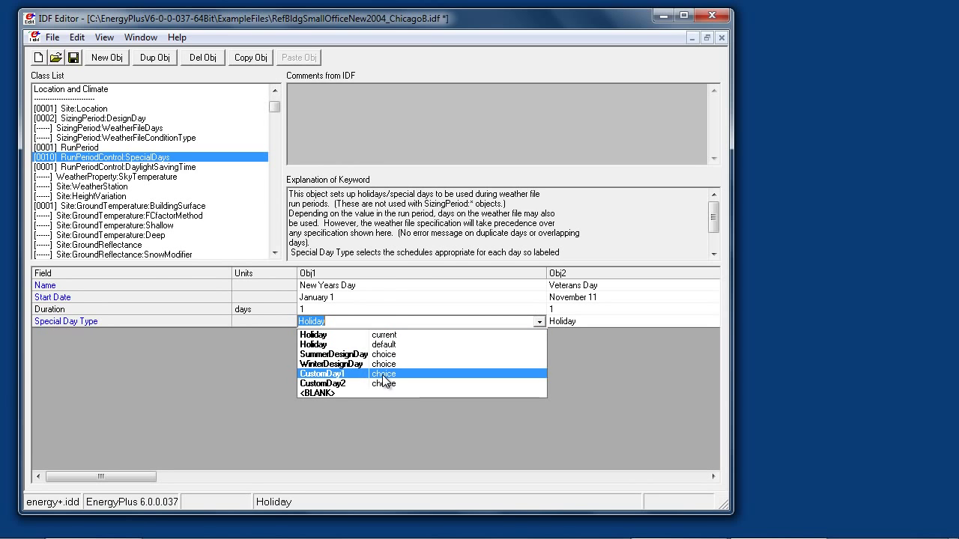
pyautogui.click(541, 329)
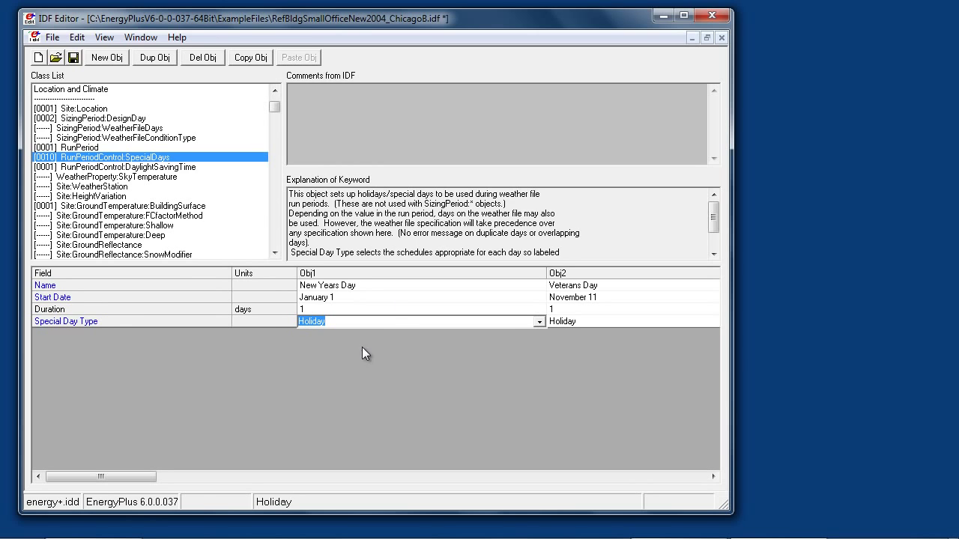
pyautogui.click(320, 310)
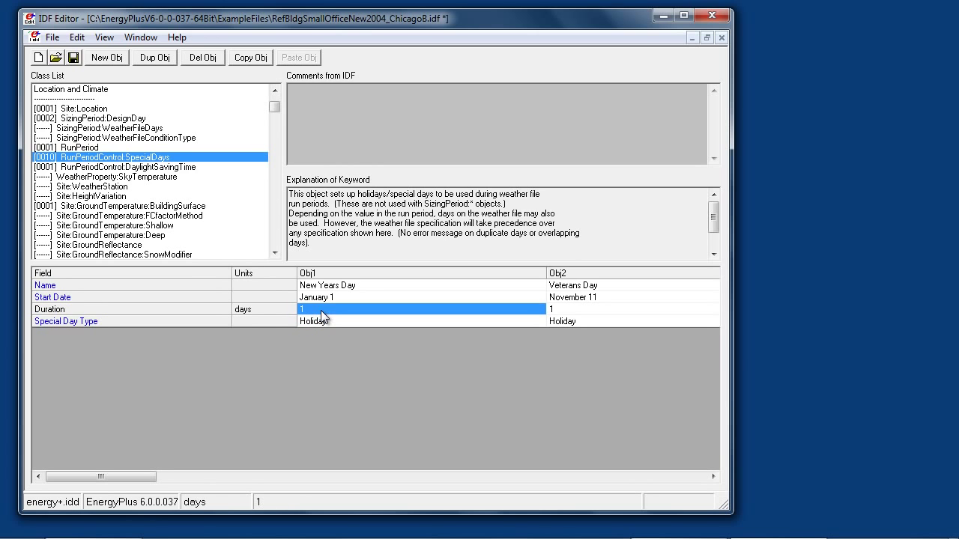
pyautogui.click(331, 321)
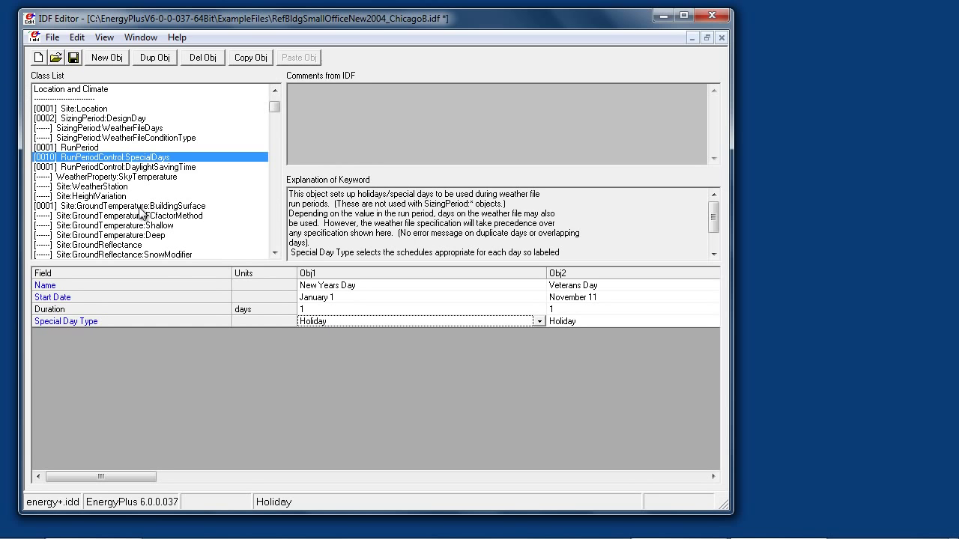
pyautogui.click(141, 167)
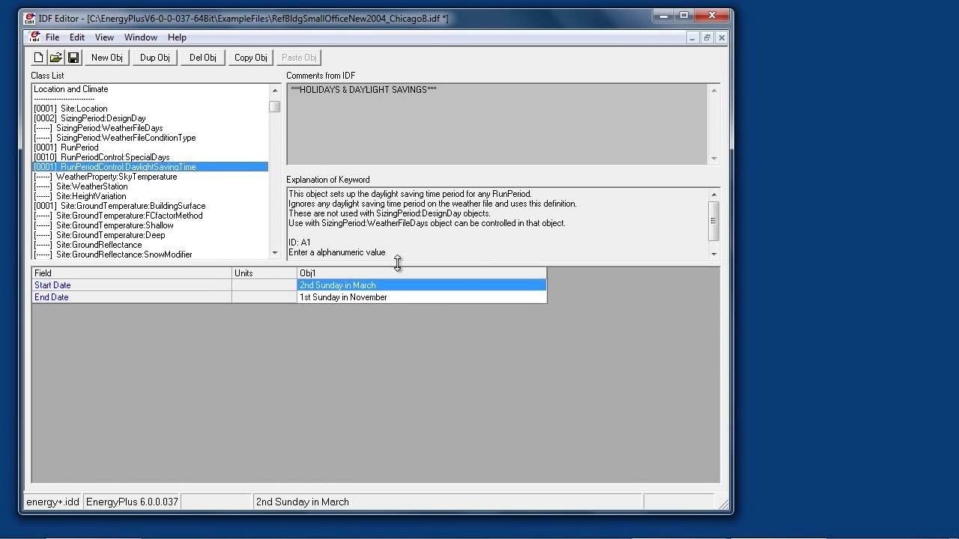
# Step: Review the SkyTemperature, Site:WeatherStation and Site:HeightVariation fields, ending on HeightVariation
pyautogui.click(124, 176)
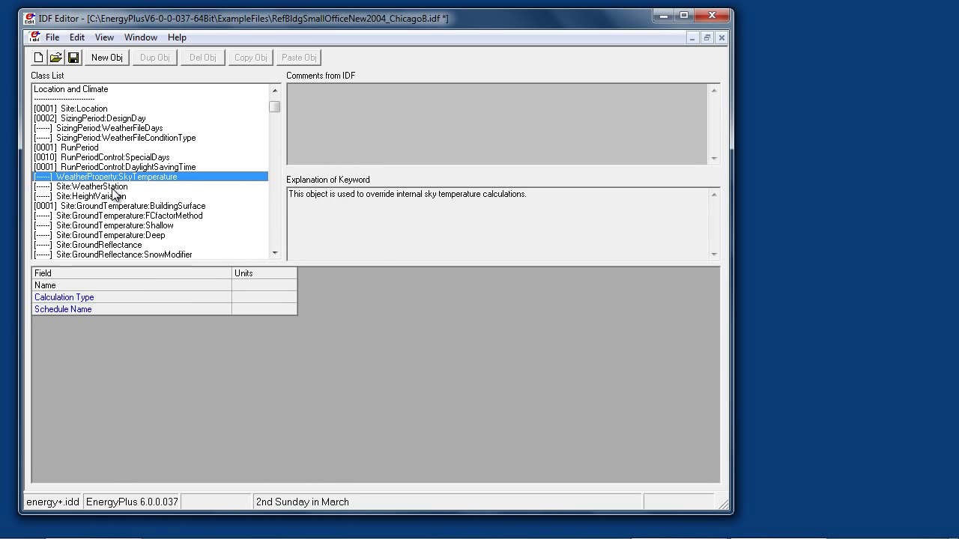
pyautogui.click(113, 188)
pyautogui.click(113, 196)
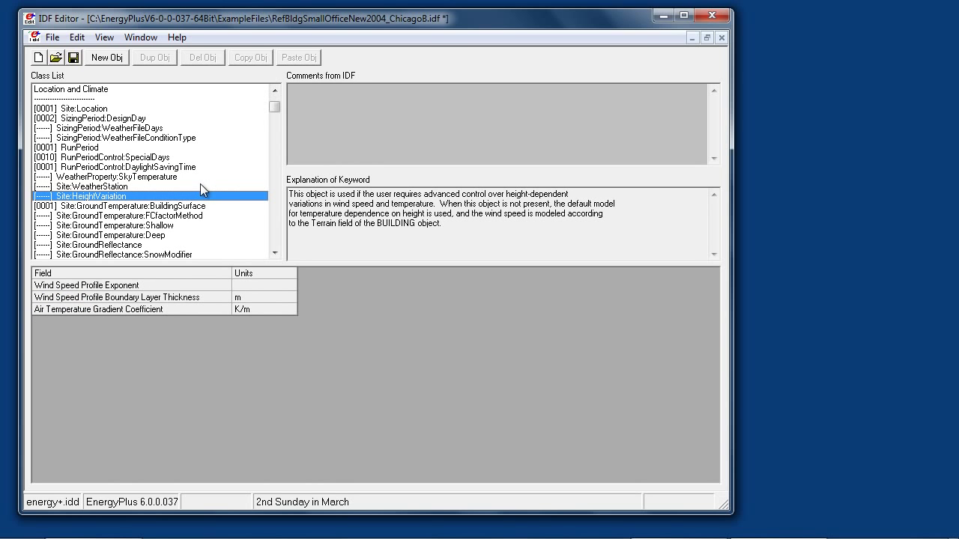
pyautogui.click(105, 187)
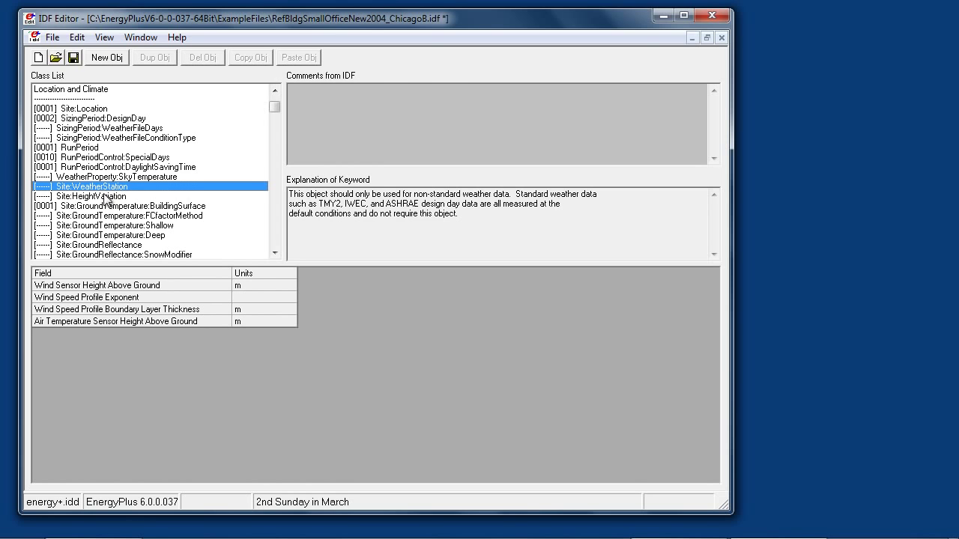
pyautogui.click(105, 196)
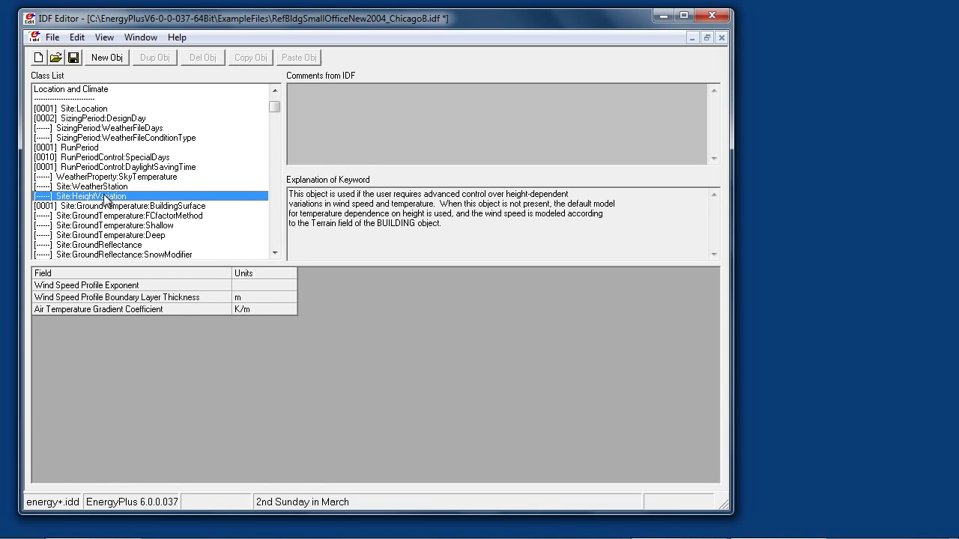
# Step: Review BuildingSurface monthly ground temperatures, then show the empty FCfactorMethod class
pyautogui.click(109, 206)
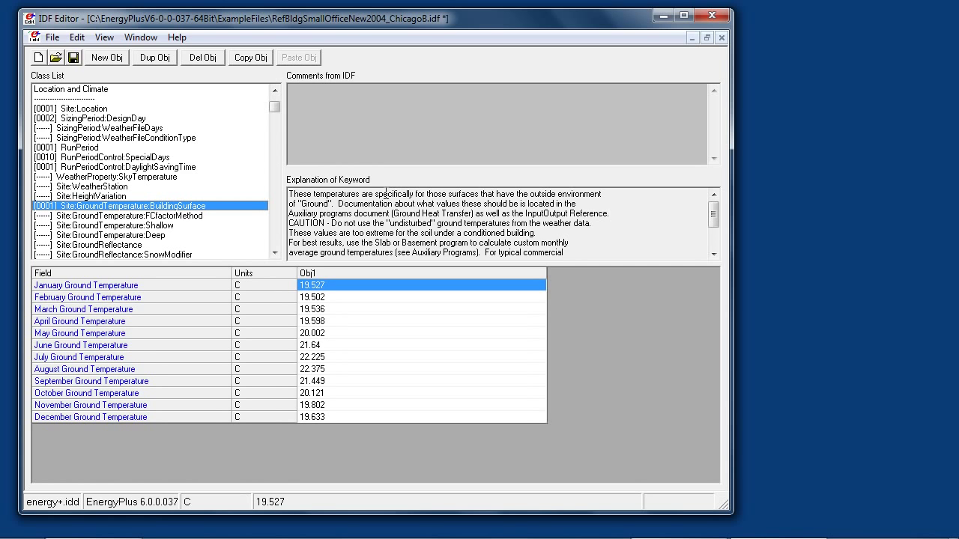
pyautogui.click(154, 217)
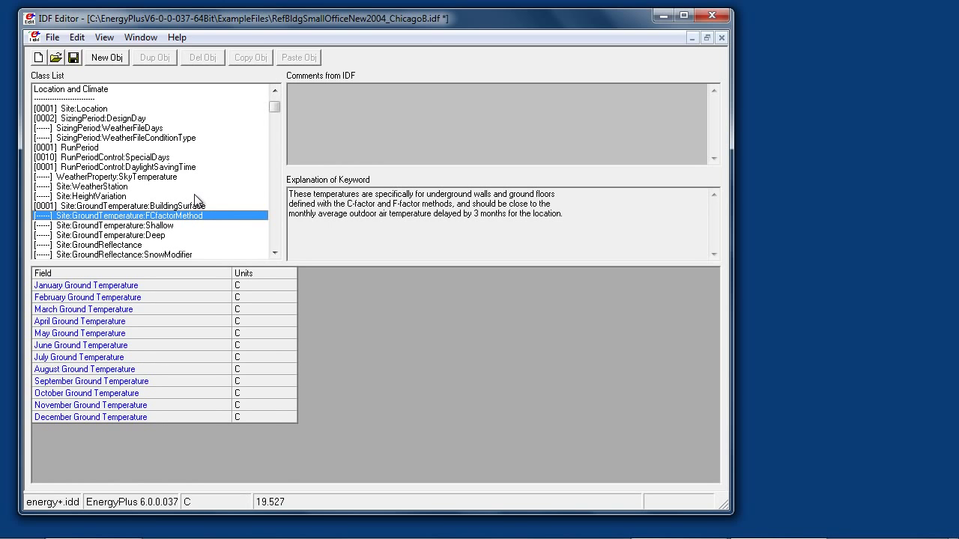
# Step: Review the Shallow and Deep ground temperature classes
pyautogui.press('Down')
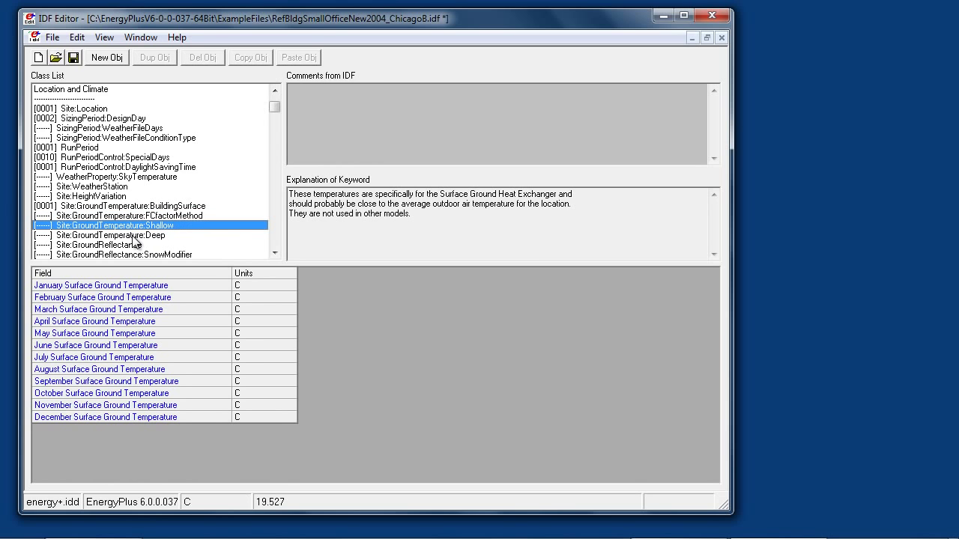
pyautogui.click(134, 237)
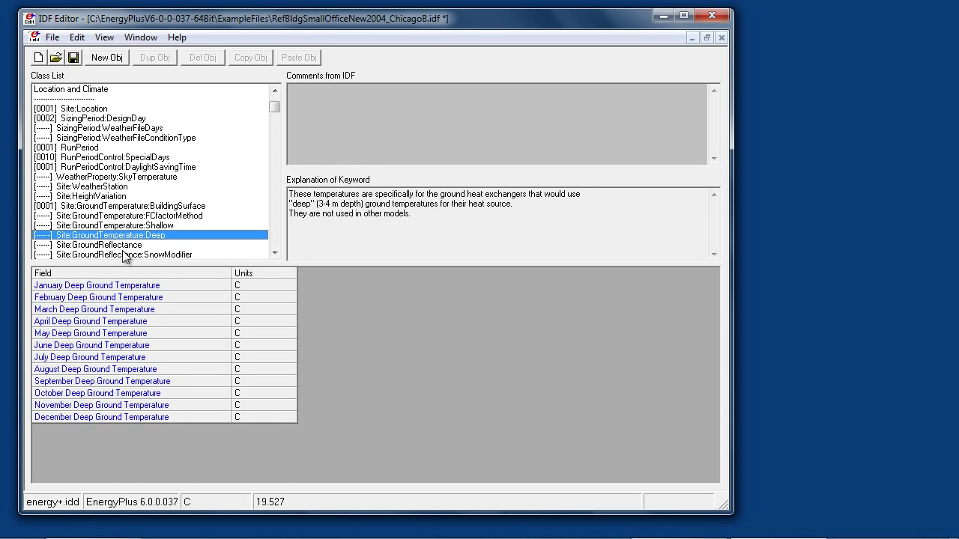
pyautogui.click(276, 253)
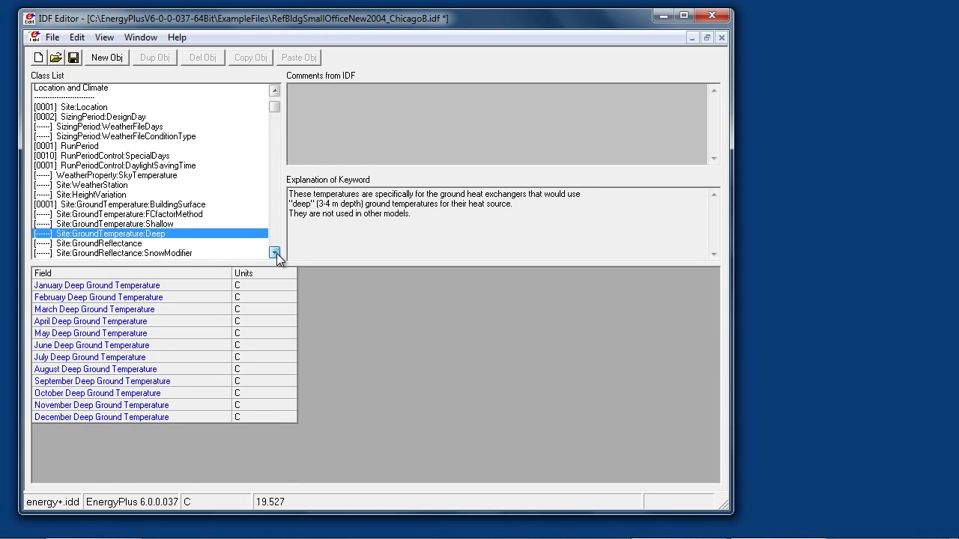
pyautogui.click(276, 254)
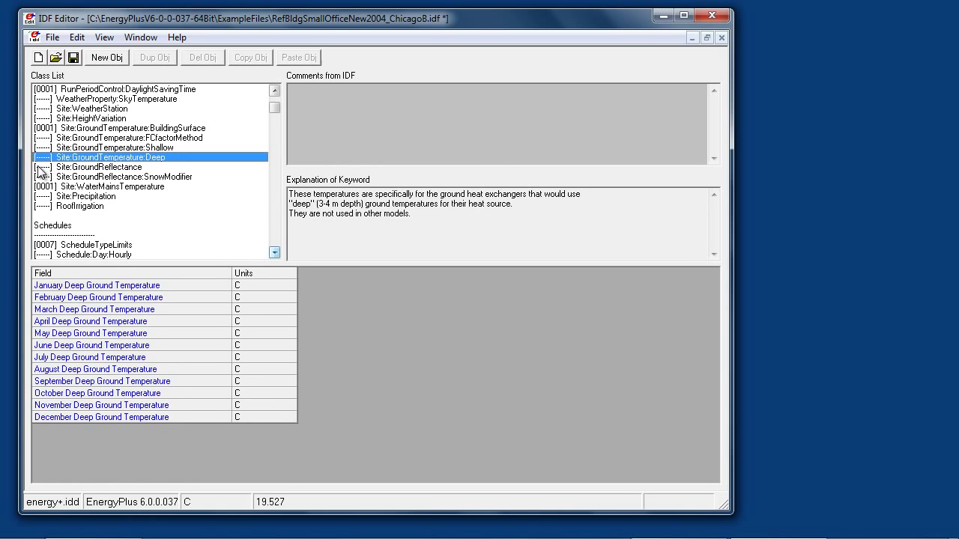
# Step: Step through GroundReflectance, SnowModifier, WaterMainsTemperature and Precipitation, ending on empty RoofIrrigation
pyautogui.click(85, 171)
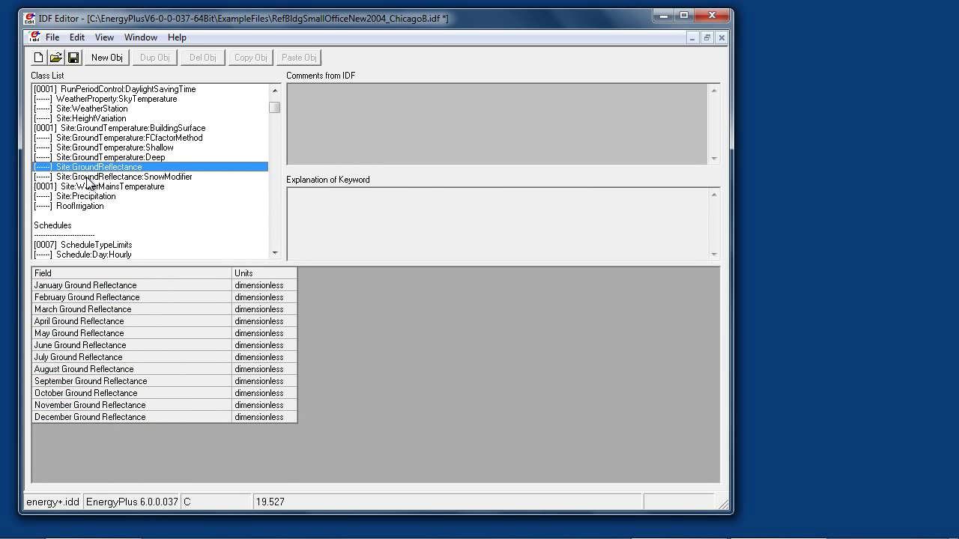
pyautogui.click(87, 178)
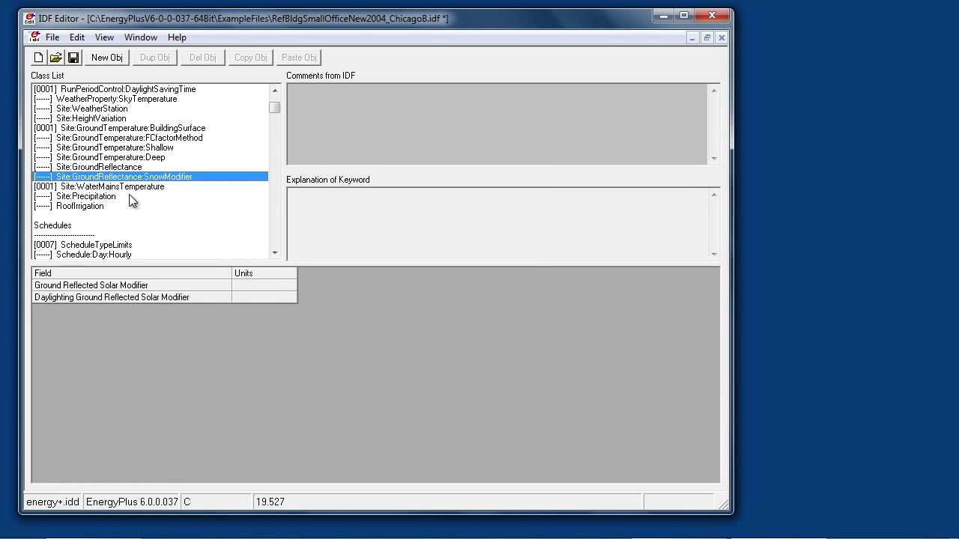
pyautogui.click(118, 186)
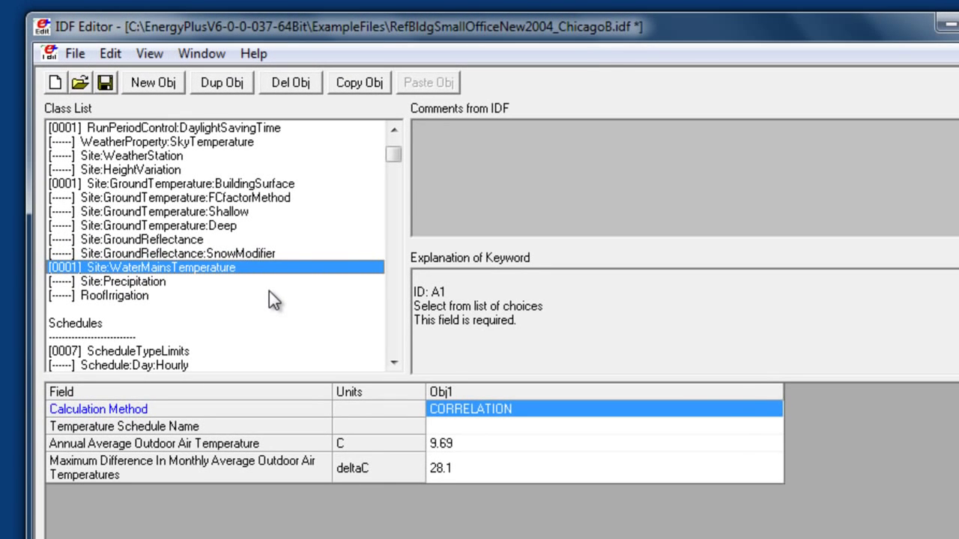
pyautogui.click(159, 284)
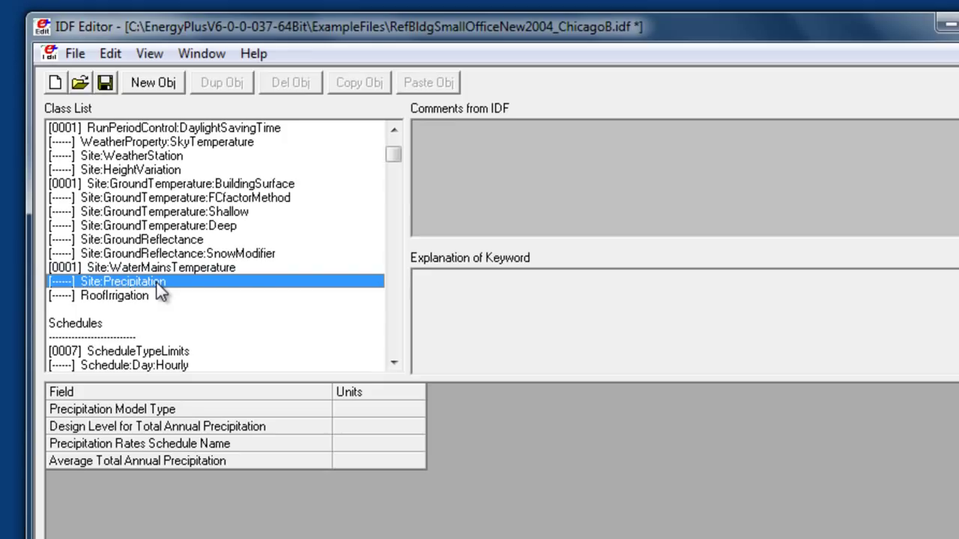
pyautogui.click(129, 296)
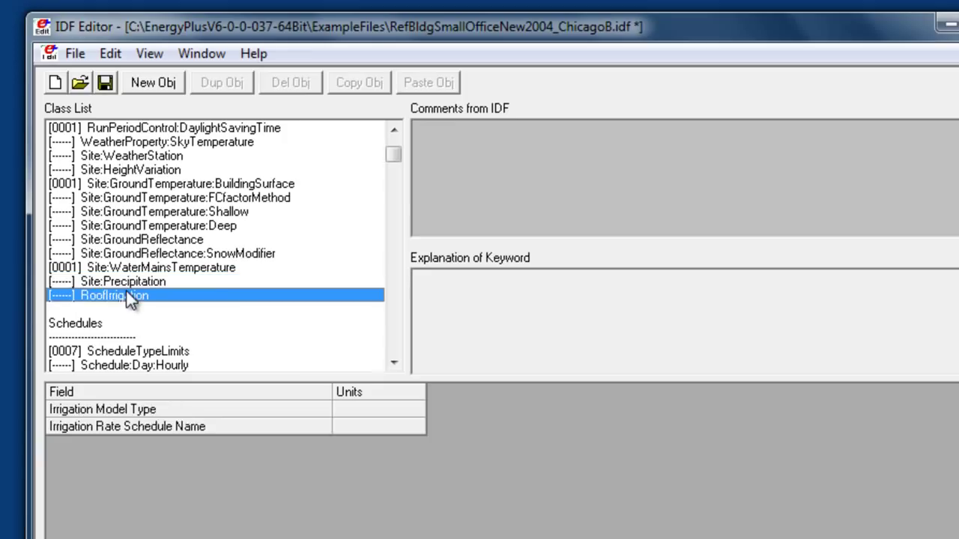